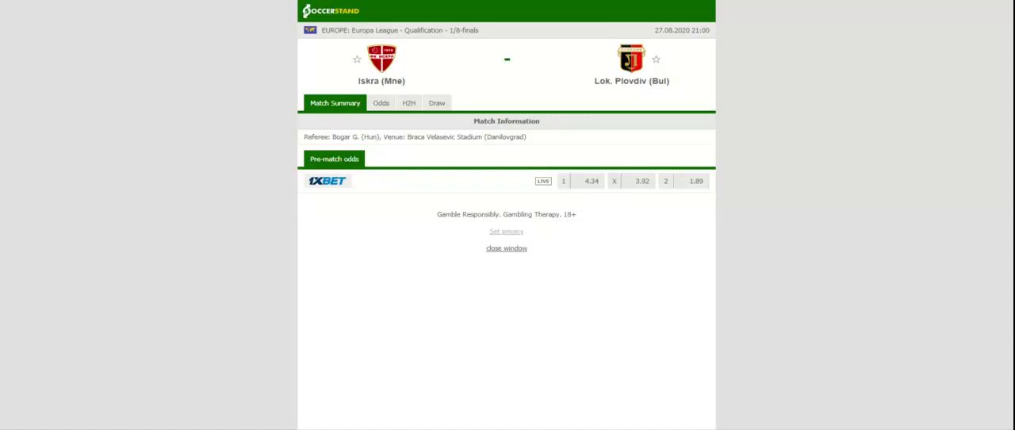
Open the H2H Overall list of recent matches for Iskra and Lok. Plovdiv
{"action": "left_click", "coordinate": [408, 103]}
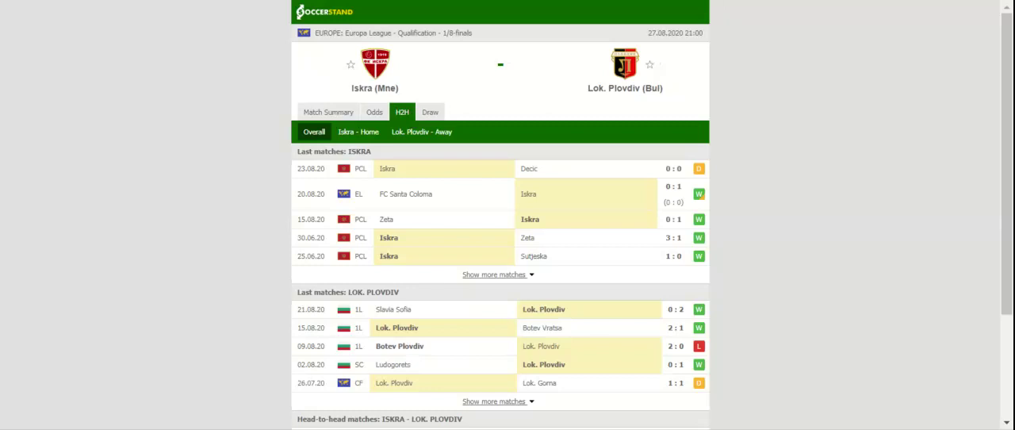
{"action": "scroll", "coordinate": [428, 238], "scroll_direction": "down", "scroll_amount": 3}
{"action": "scroll", "coordinate": [428, 238], "scroll_direction": "up", "scroll_amount": 3}
Show 1XBET's full-time 1X2 odds and bookmaker bonus offers for Iskra vs Lok. Plovdiv
{"action": "left_click", "coordinate": [377, 112]}
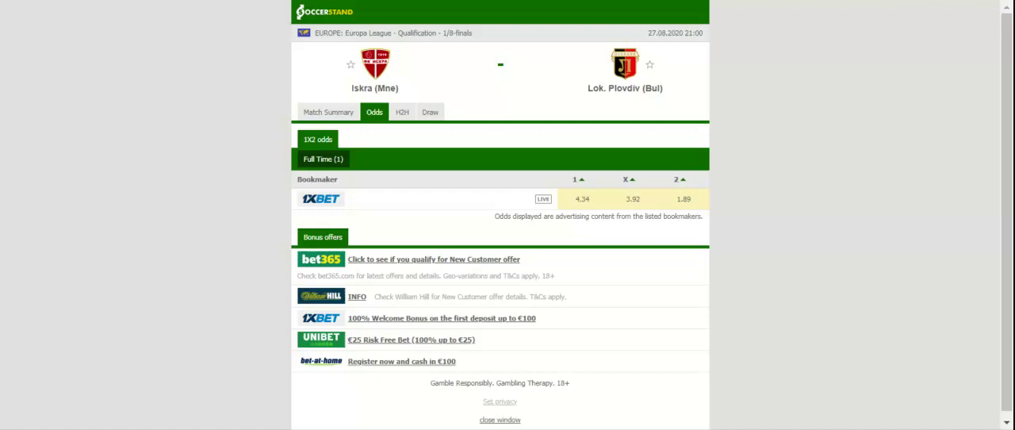
Return to H2H, view Iskra's home matches, then filter to Lok. Plovdiv's away results
{"action": "left_click", "coordinate": [402, 112]}
{"action": "left_click", "coordinate": [359, 132]}
{"action": "left_click", "coordinate": [422, 131]}
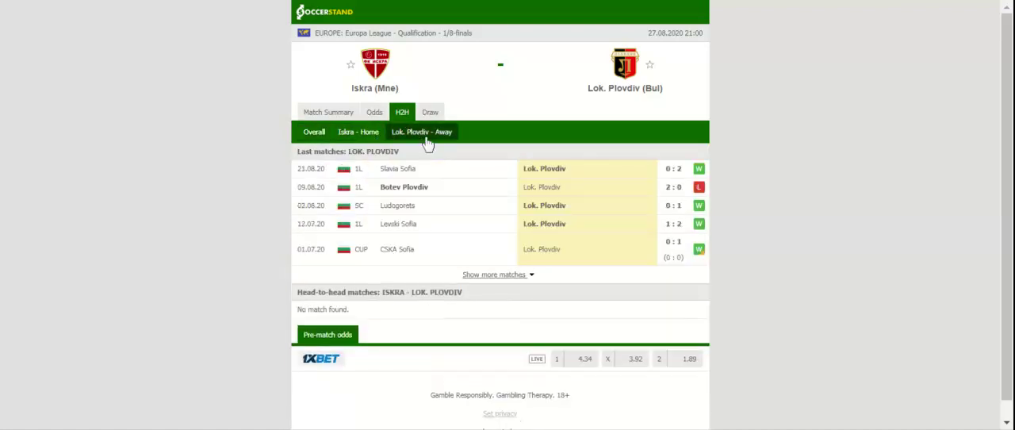